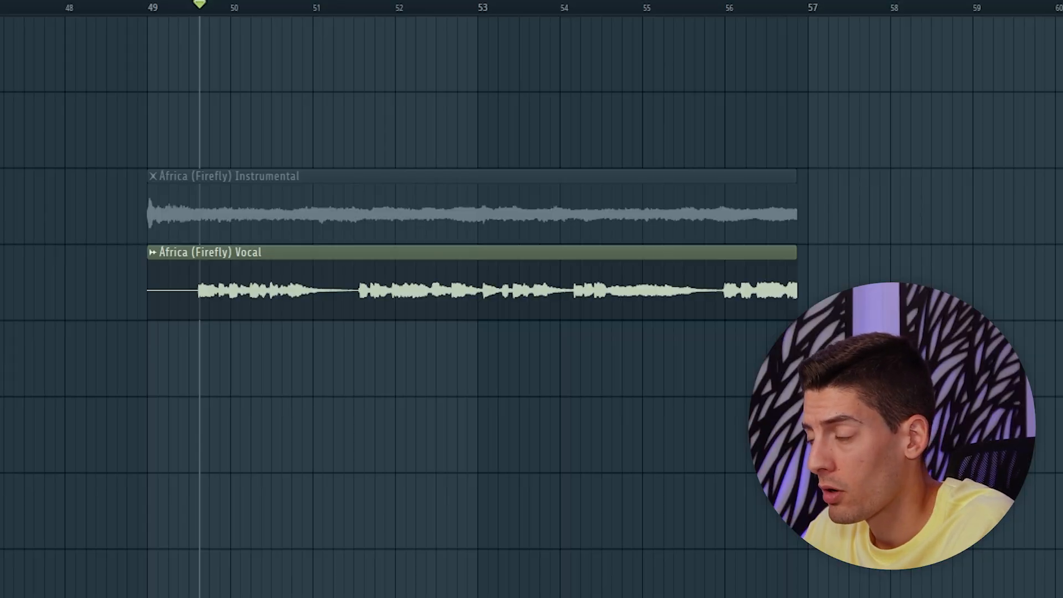
# Play the vocal, pink noise and instrumental clips in turn to compare how the layers mask each other.
pyautogui.press('space')
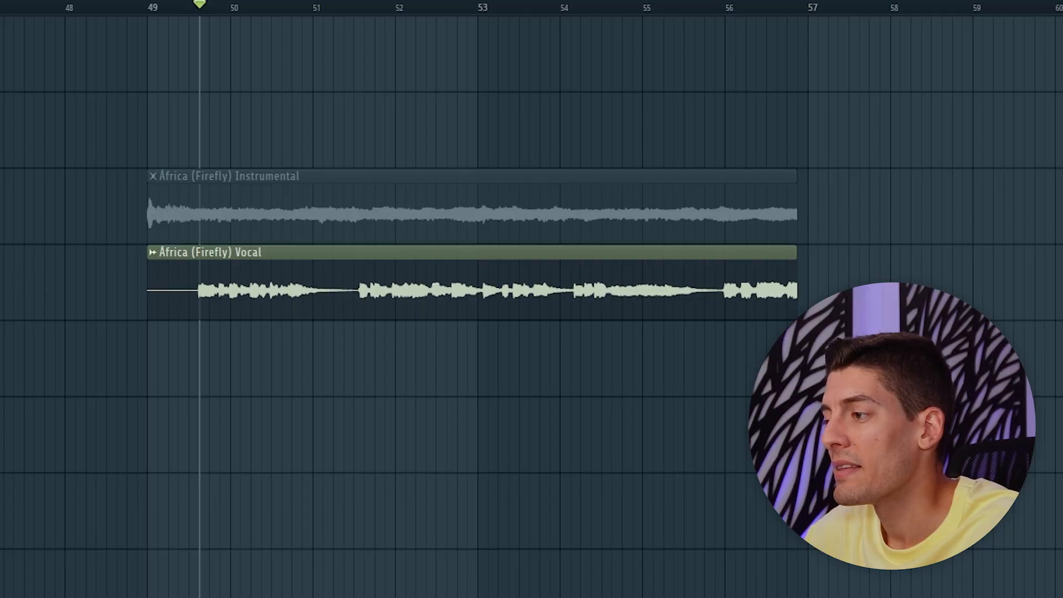
pyautogui.press('space')
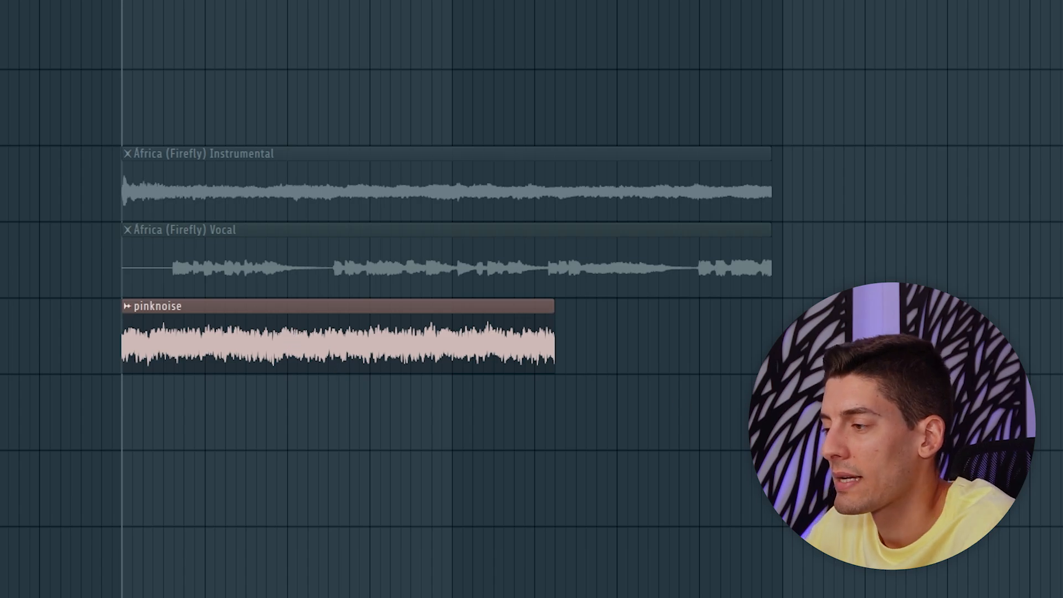
pyautogui.press('space')
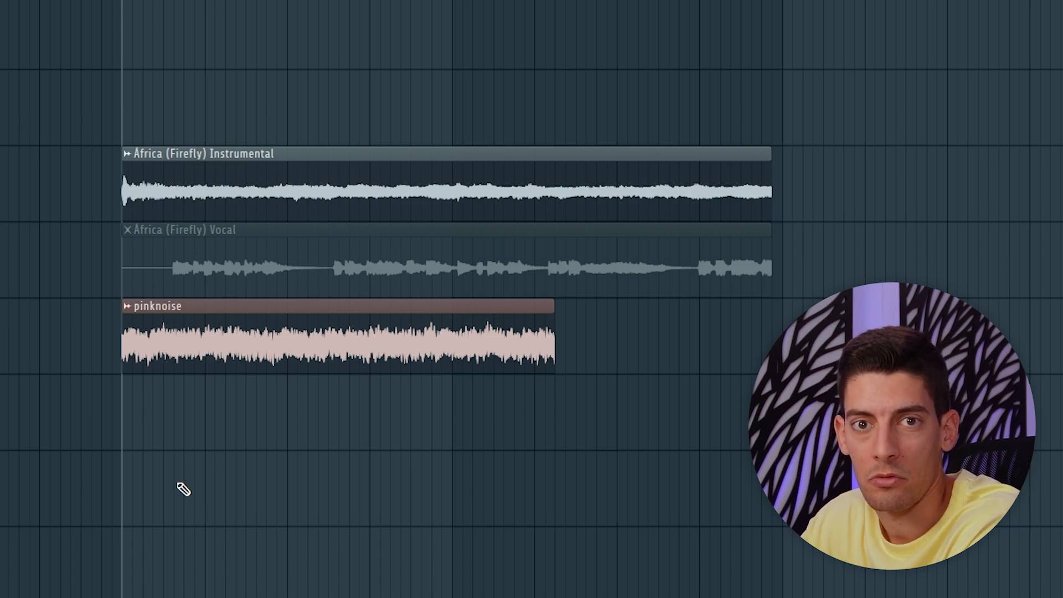
pyautogui.press('space')
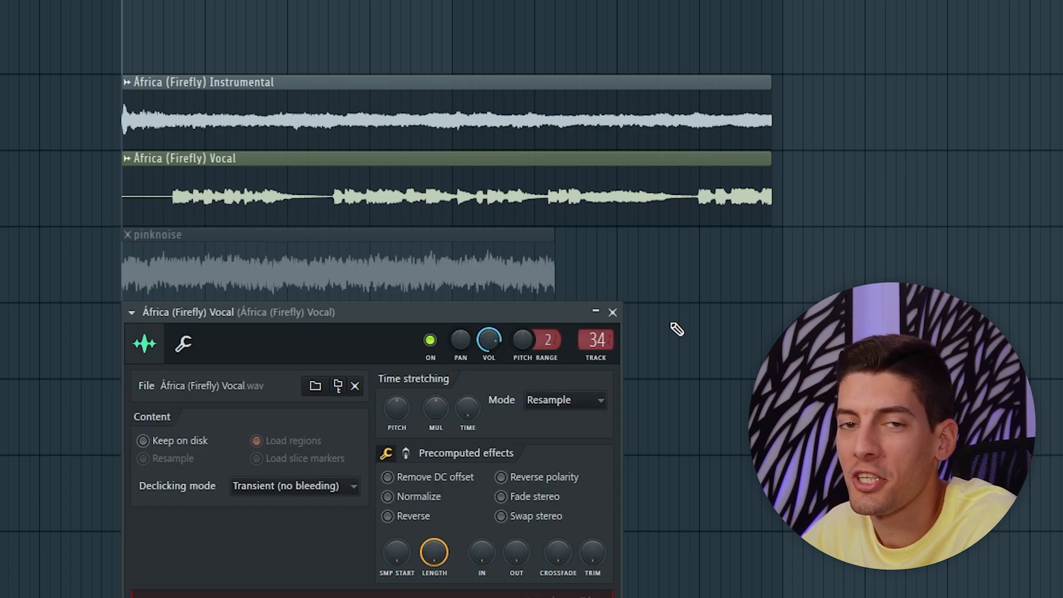
pyautogui.press('space')
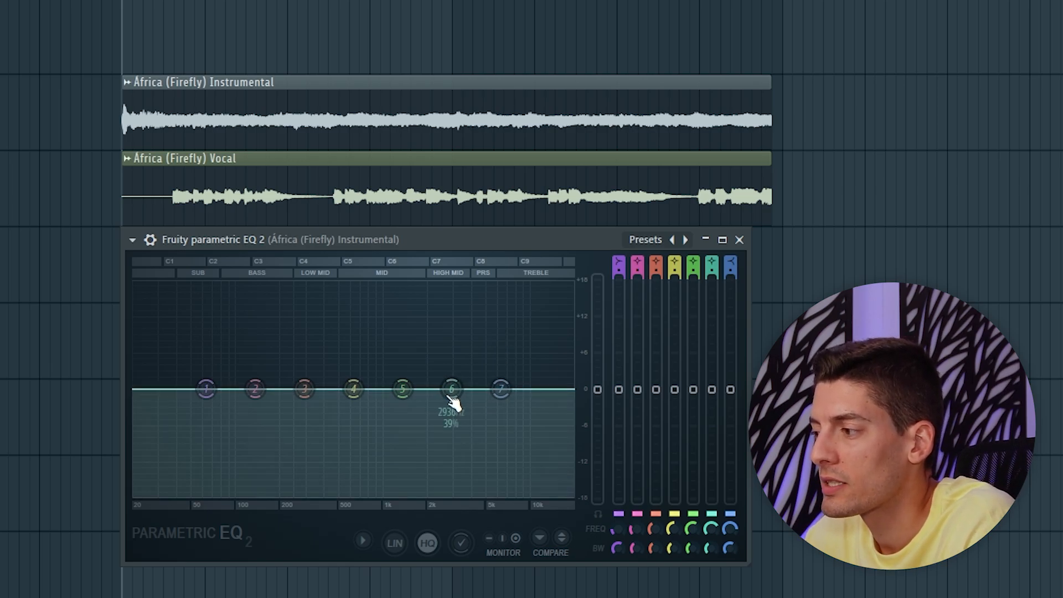
# Try a cut of about 10 dB on band 6 of the instrumental's Parametric EQ 2, and play the mix.
pyautogui.moveTo(451, 397); pyautogui.dragTo(449, 449)
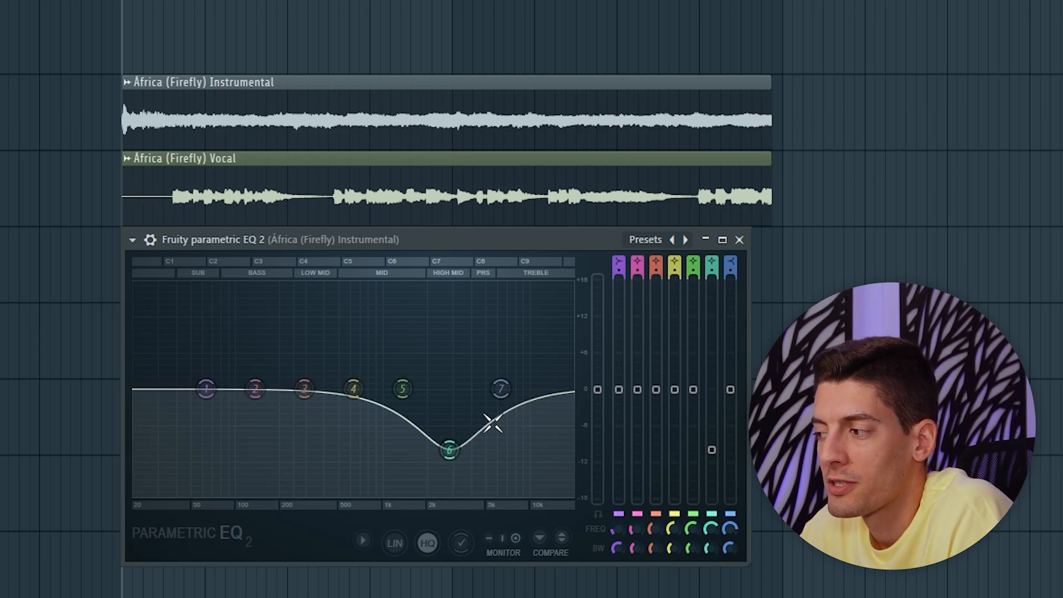
pyautogui.press('space')
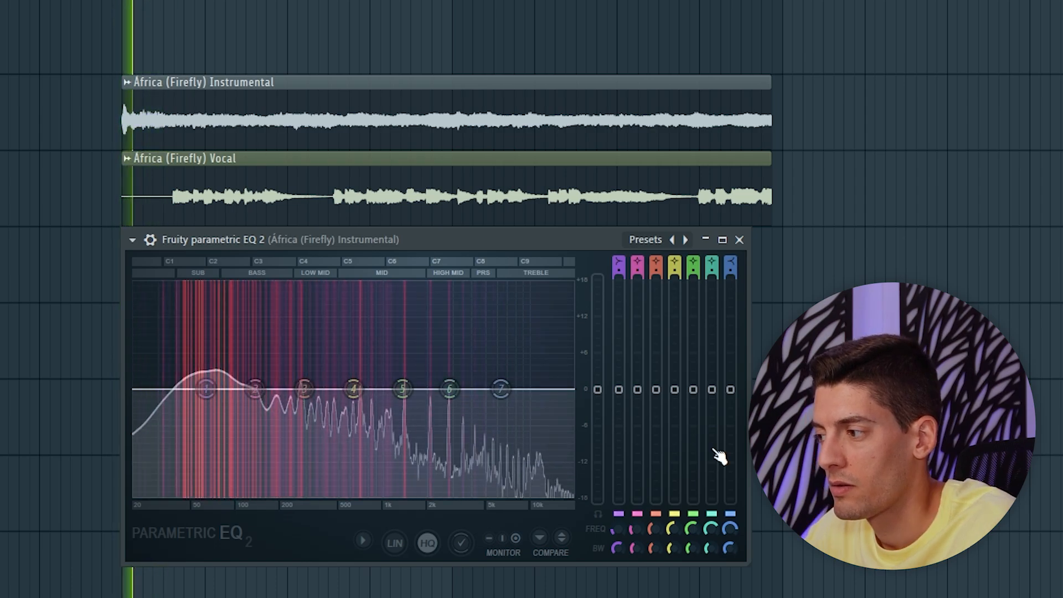
pyautogui.press('space')
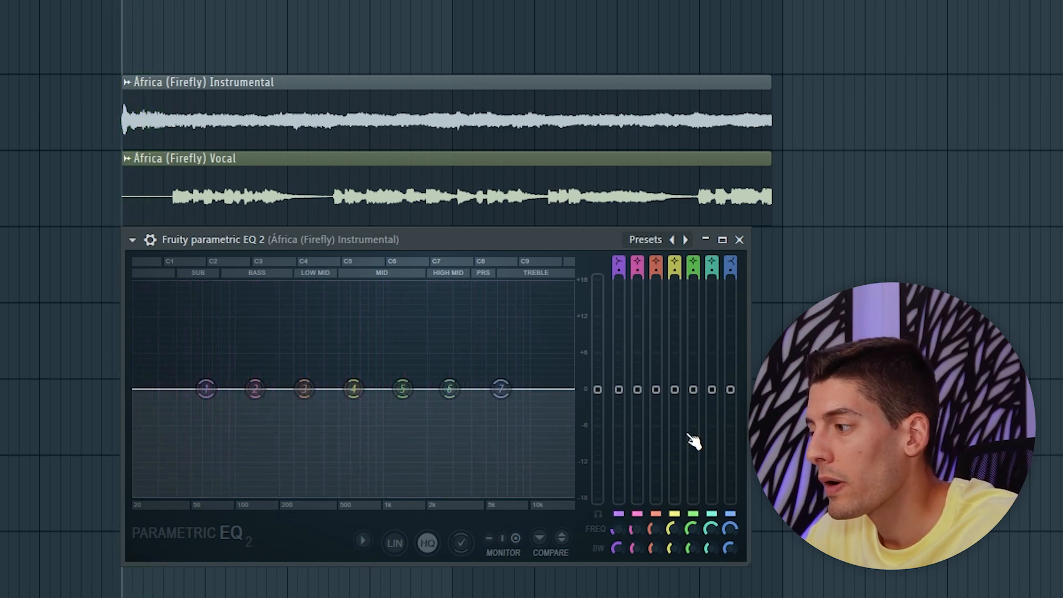
# Try small gain and frequency changes on bands 4 and 6 of the instrumental's Parametric EQ 2.
pyautogui.moveTo(713, 390); pyautogui.dragTo(713, 401)
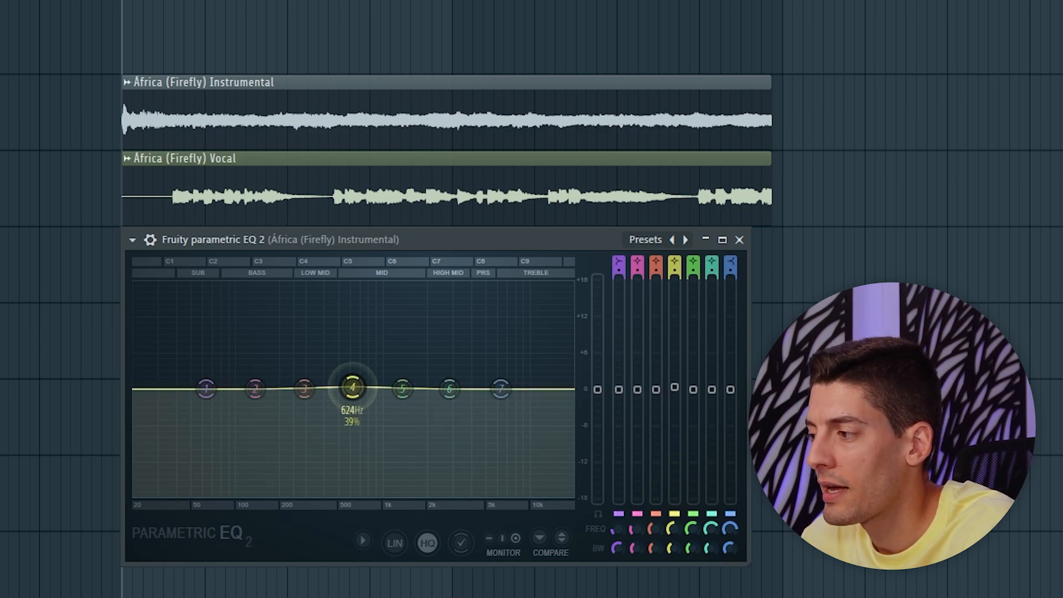
pyautogui.moveTo(352, 388)
pyautogui.mouseDown()
pyautogui.moveTo(318, 368)
pyautogui.moveTo(315, 351)
pyautogui.moveTo(308, 357)
pyautogui.moveTo(333, 389)
pyautogui.mouseUp()
pyautogui.moveTo(449, 389); pyautogui.dragTo(435, 356)
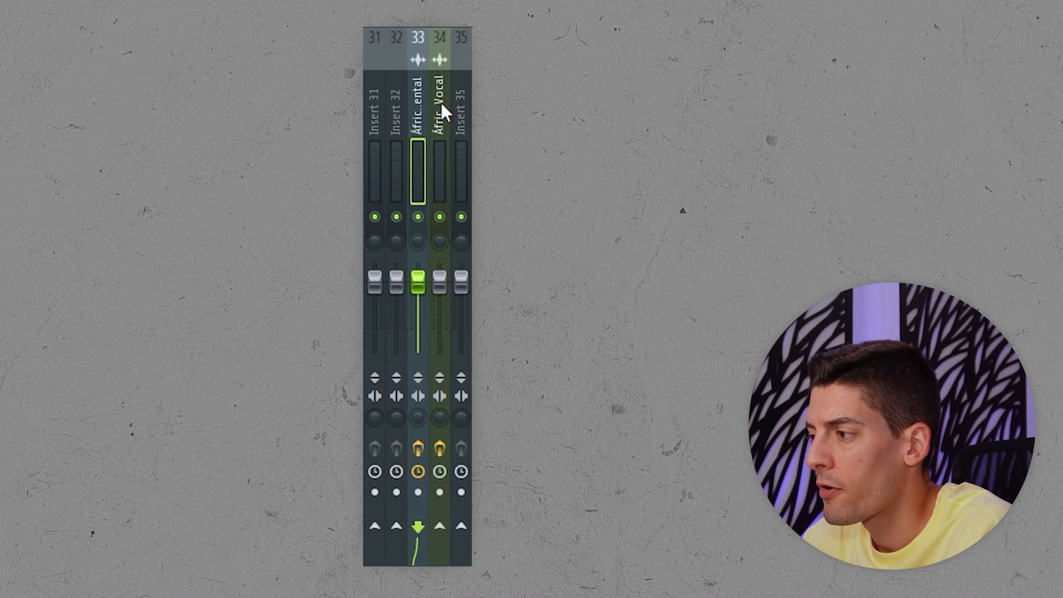
# Sidechain the África (Firefly) Vocal mixer track to the instrumental's mixer track.
pyautogui.click(441, 101)
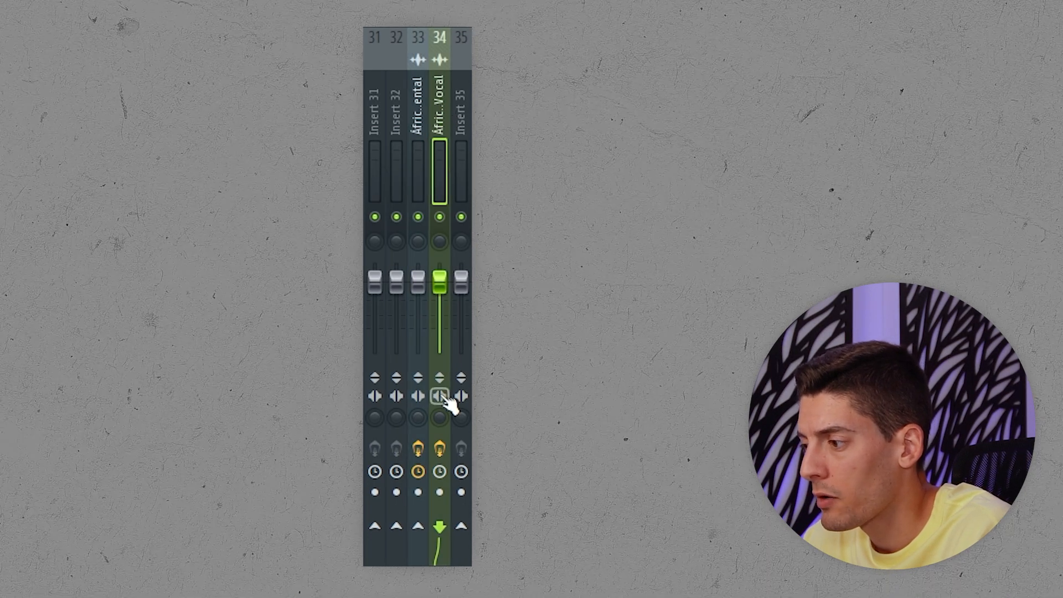
pyautogui.rightClick(419, 526)
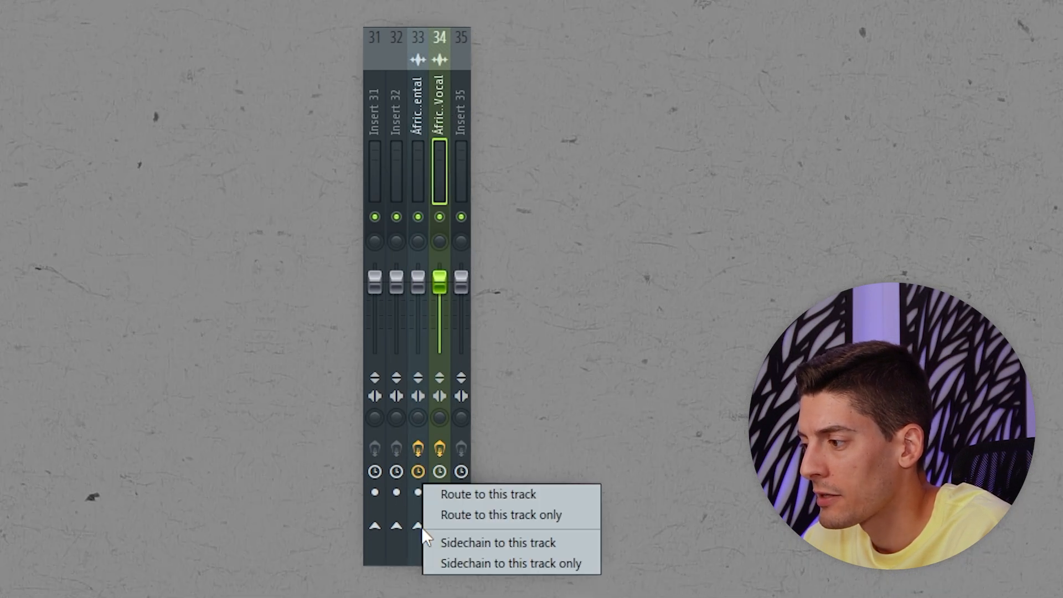
pyautogui.click(493, 548)
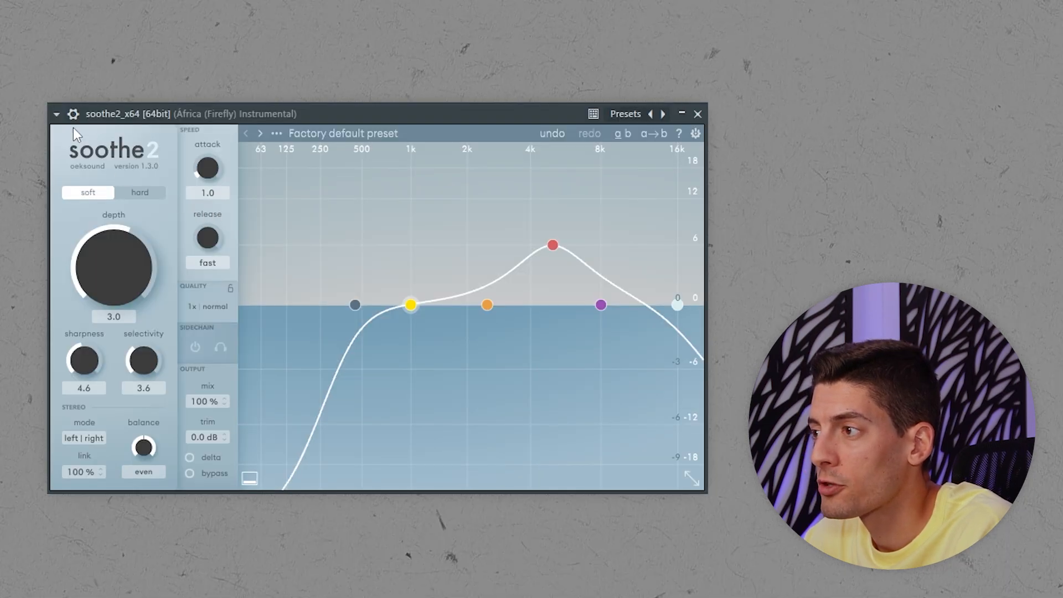
# Assign África (Firefly) Vocal as soothe2's sidechain input on the instrumental, and enable the plugin's sidechain.
pyautogui.click(74, 114)
pyautogui.click(113, 133)
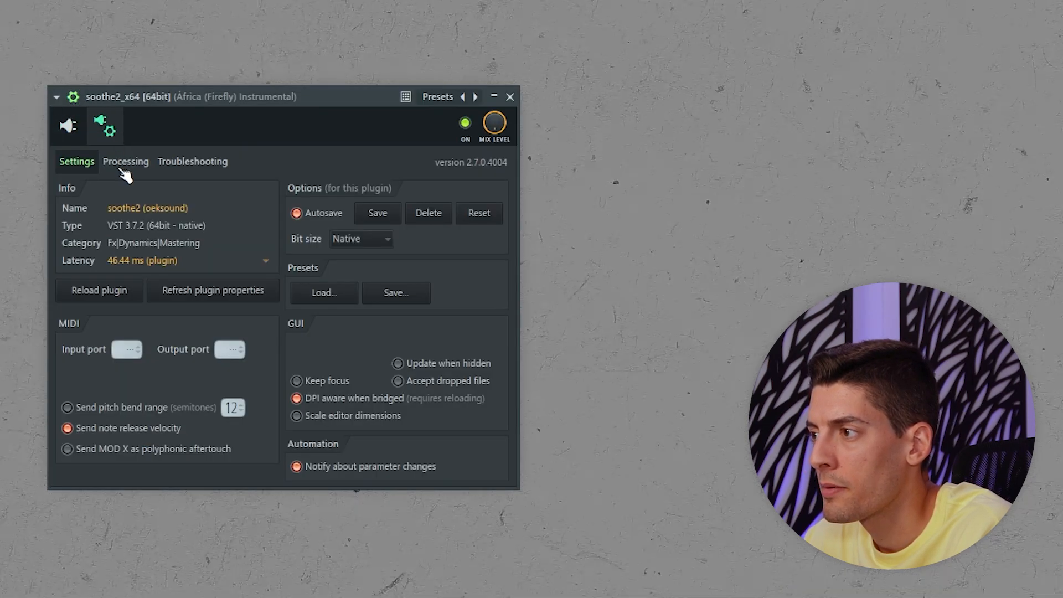
pyautogui.click(125, 164)
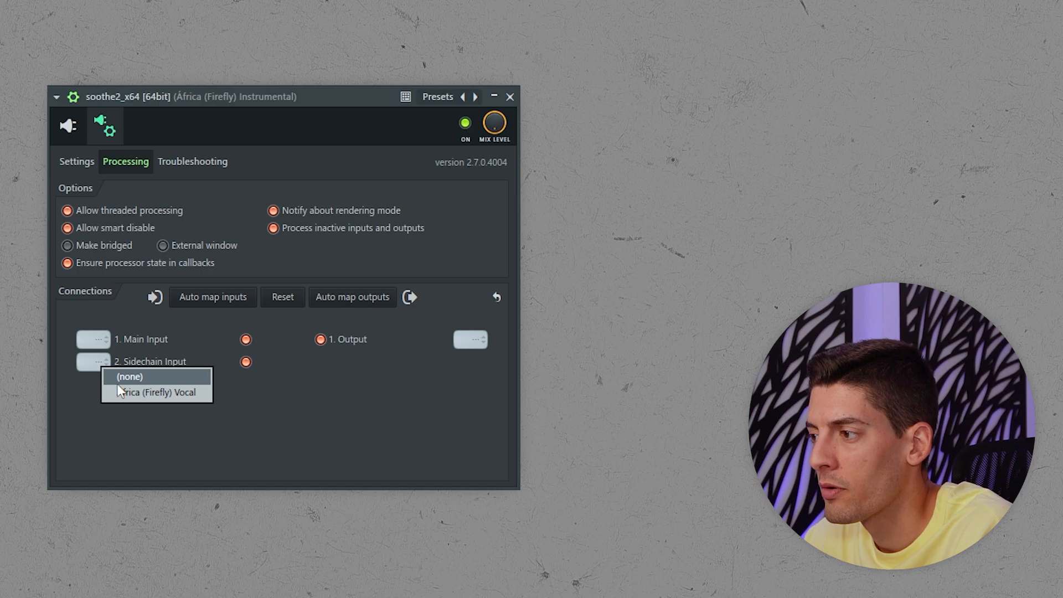
pyautogui.click(175, 393)
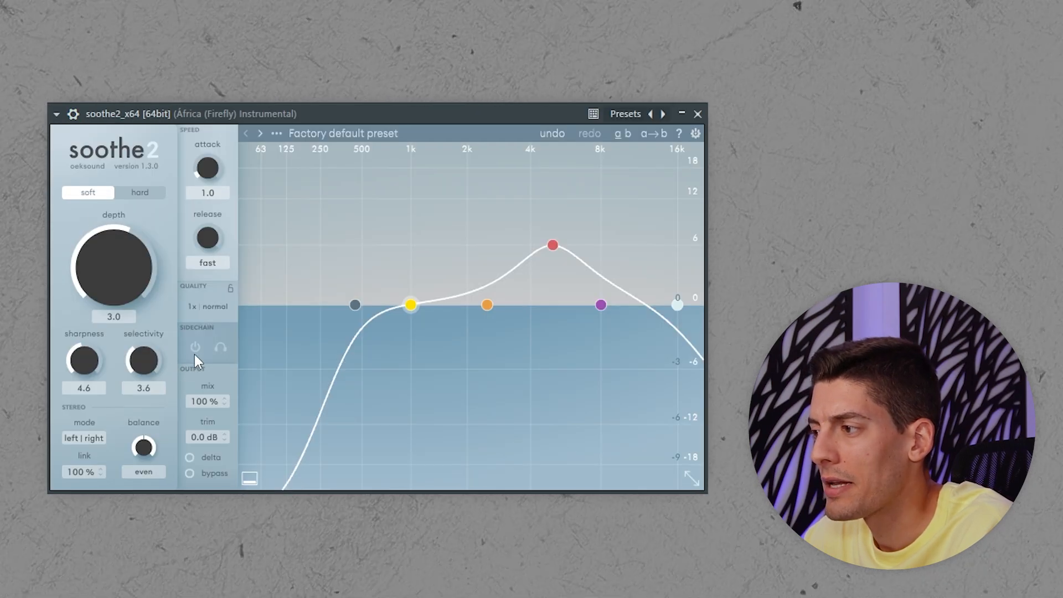
pyautogui.click(195, 350)
# Set soothe2's low cut to 95 Hz, boost the yellow band near 300 Hz, and raise band 3 to 12 dB at 5.8 kHz.
pyautogui.moveTo(355, 306); pyautogui.dragTo(276, 305)
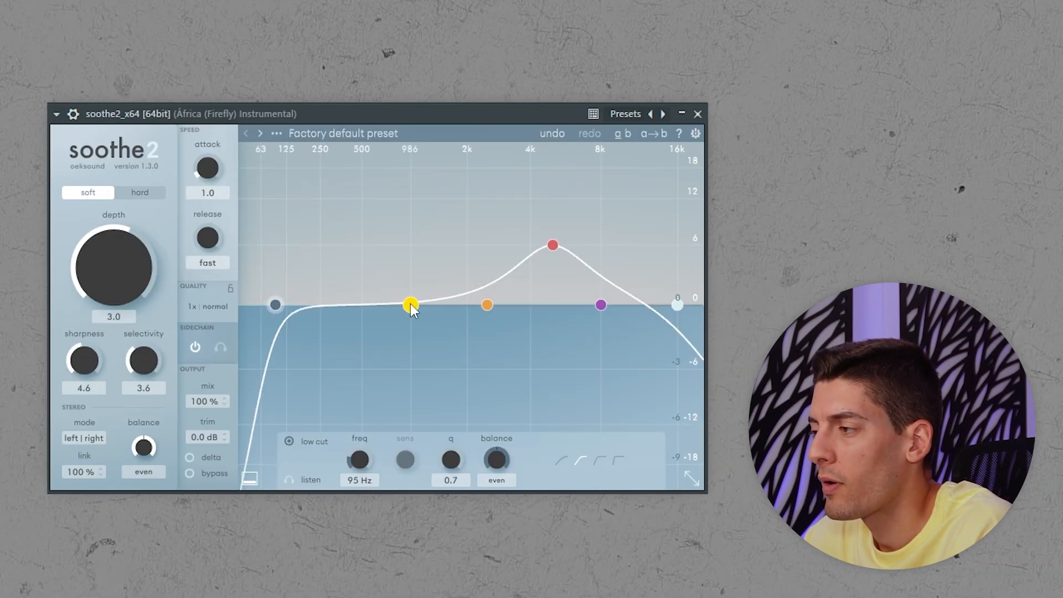
pyautogui.moveTo(411, 304); pyautogui.dragTo(332, 206)
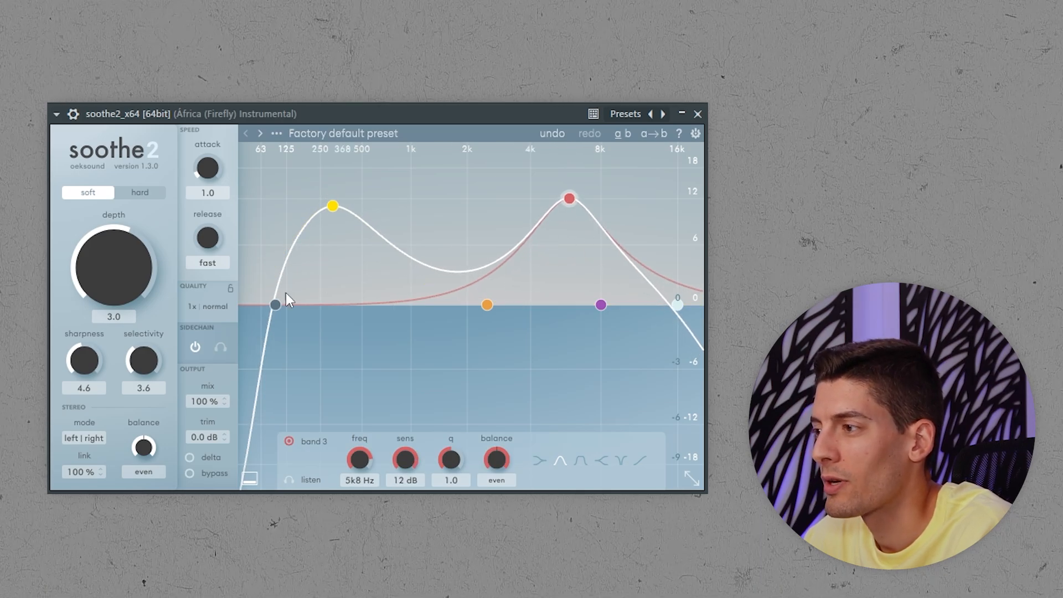
# Try soothe2 in hard mode with the depth at 18.0, and play the mix to hear the extreme effect.
pyautogui.moveTo(99, 291); pyautogui.dragTo(148, 202)
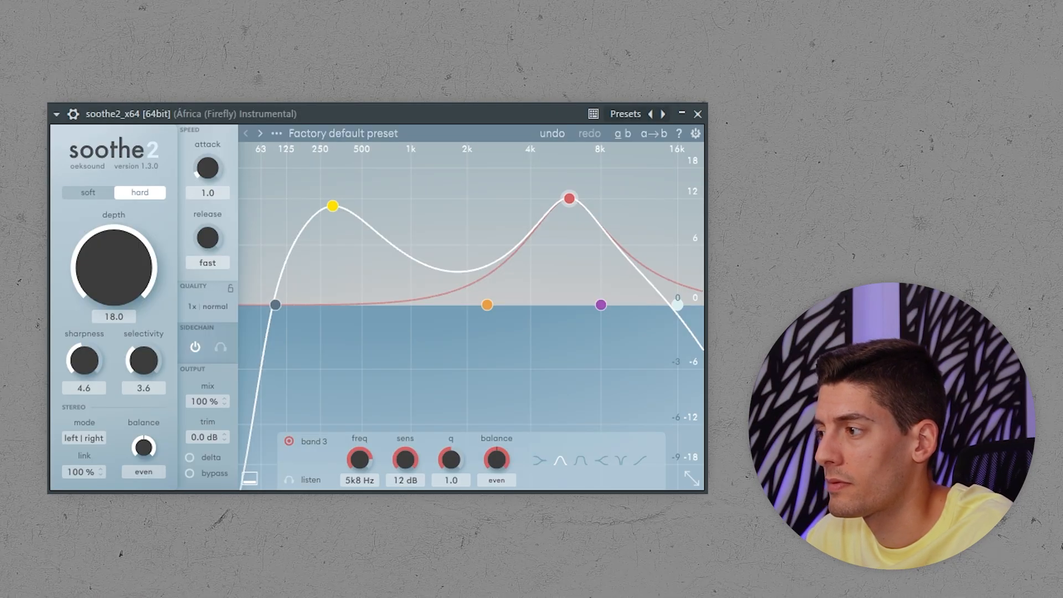
pyautogui.press('space')
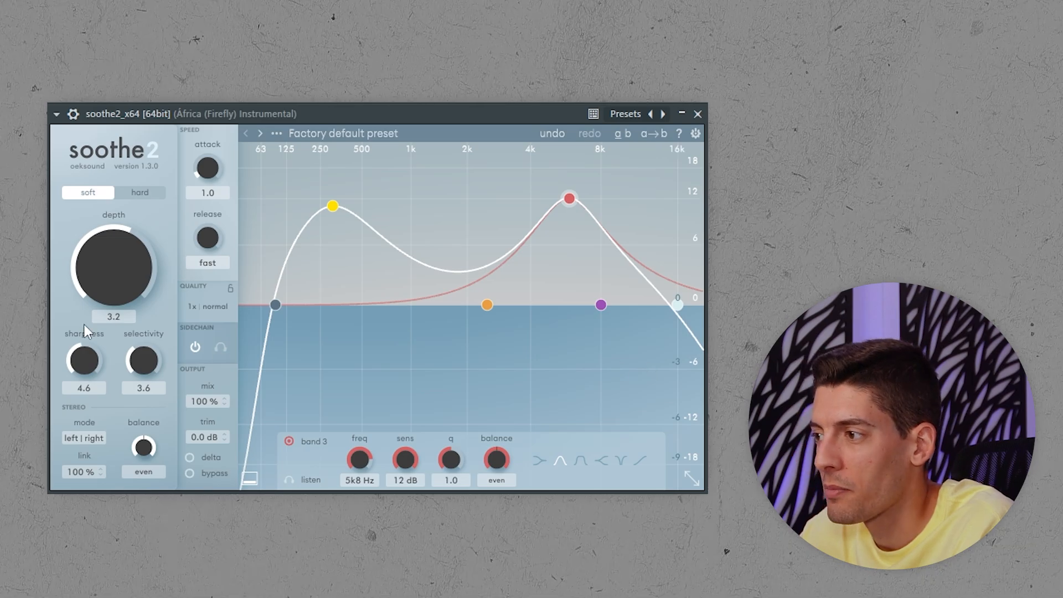
# Fine-tune soothe2 in soft mode to a depth of 2.4, sharpness of 5.2 and selectivity of 4.6.
pyautogui.moveTo(121, 280); pyautogui.dragTo(121, 293)
pyautogui.moveTo(91, 361); pyautogui.dragTo(93, 339)
pyautogui.moveTo(145, 363); pyautogui.dragTo(146, 349)
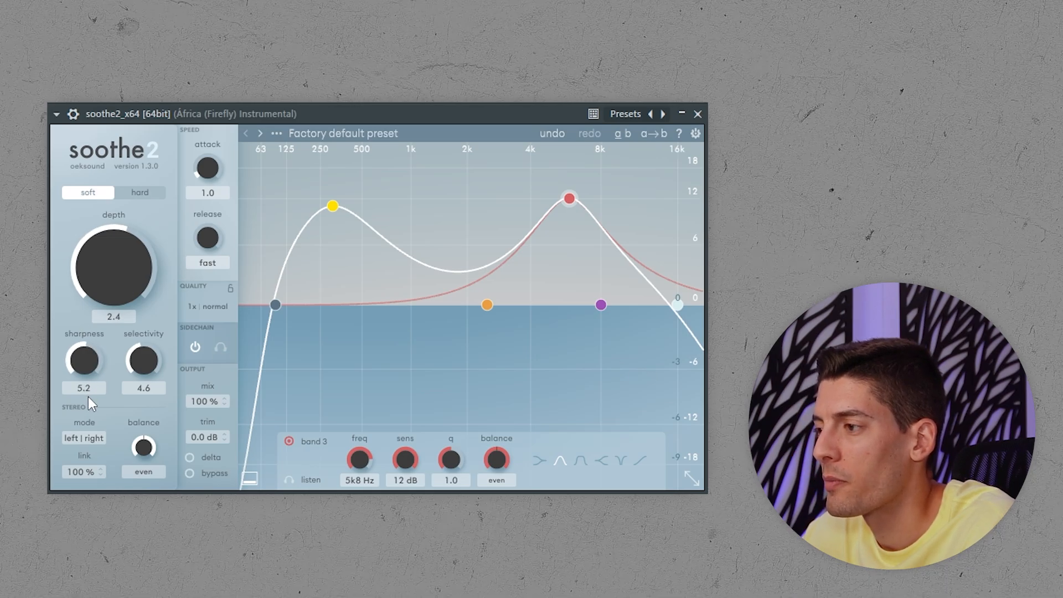
pyautogui.moveTo(90, 421); pyautogui.dragTo(91, 423)
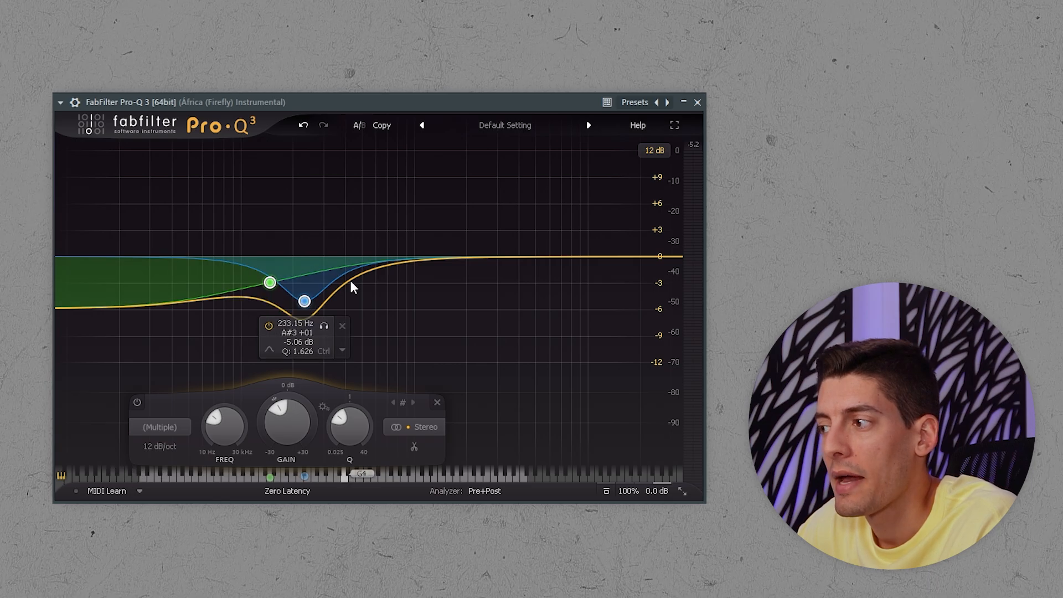
# Play the instrumental and compare it with the two selected Pro-Q 3 bands bypassed and enabled.
pyautogui.click(137, 402)
pyautogui.press('space')
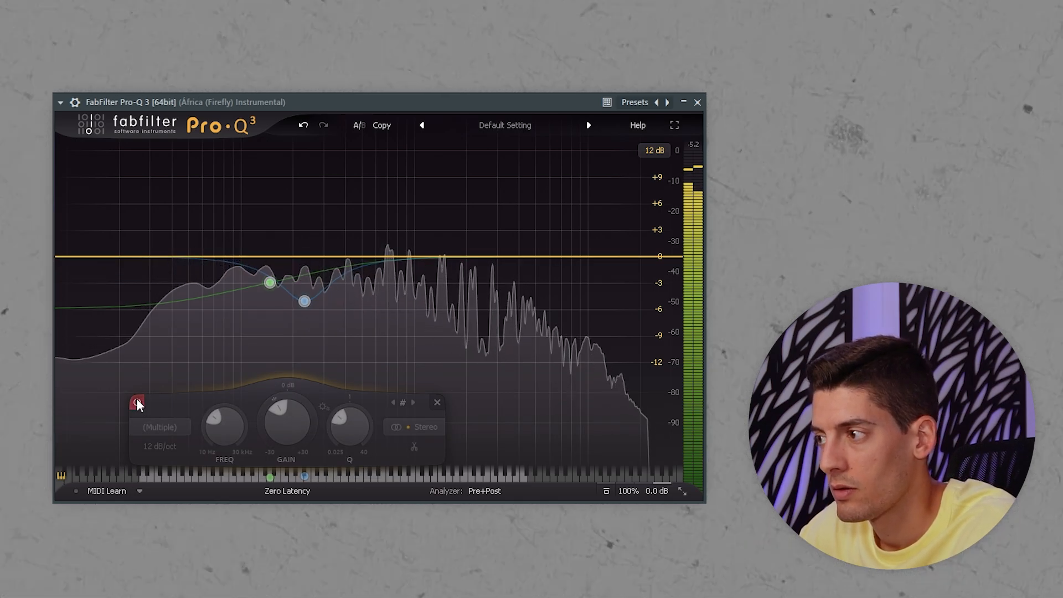
pyautogui.click(137, 403)
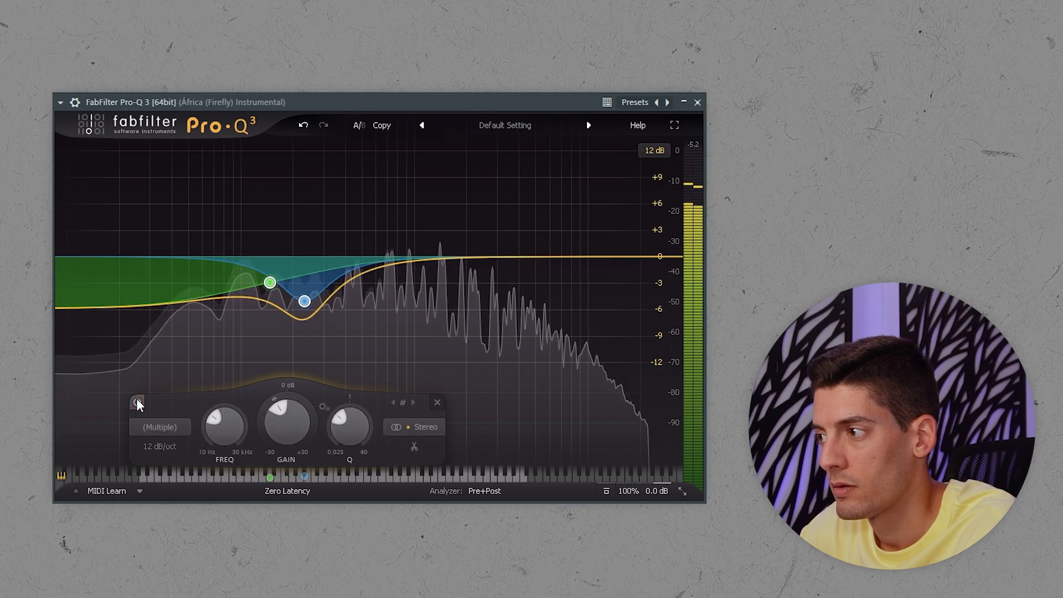